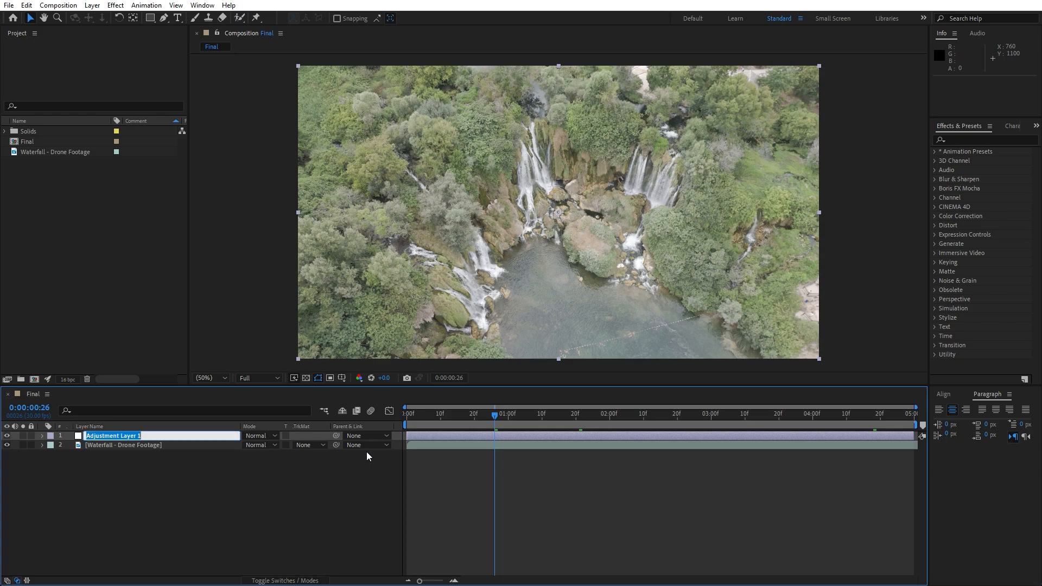
Step: Rename the adjustment layer to "Lumetri Color" and leave it selected
{"action": "type", "text": "Lumetri Color"}
{"action": "left_click", "coordinate": [296, 473]}
{"action": "left_click", "coordinate": [112, 435]}
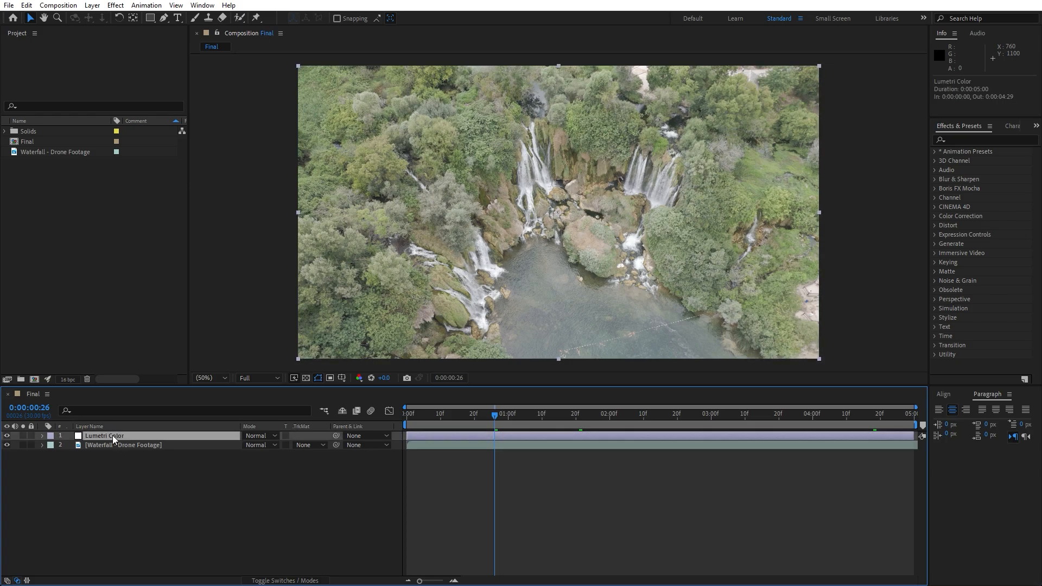
Step: Find the Lumetri Color effect, apply it to the adjustment layer and expand its settings
{"action": "left_click", "coordinate": [1002, 140]}
{"action": "type", "text": "lume"}
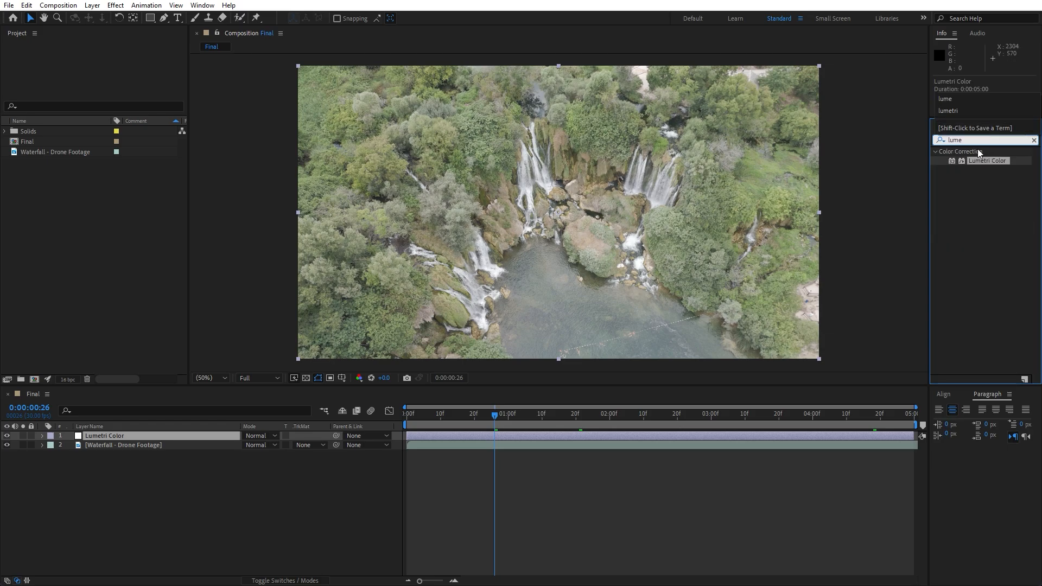
{"action": "left_click", "coordinate": [984, 160]}
{"action": "left_click_drag", "start_coordinate": [983, 157], "coordinate": [129, 438]}
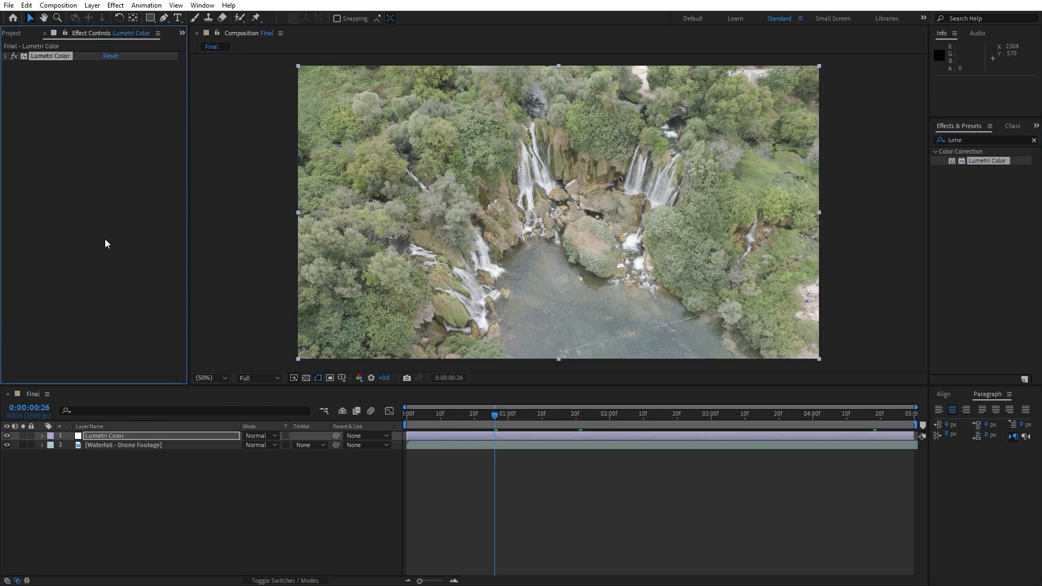
{"action": "left_click", "coordinate": [6, 58]}
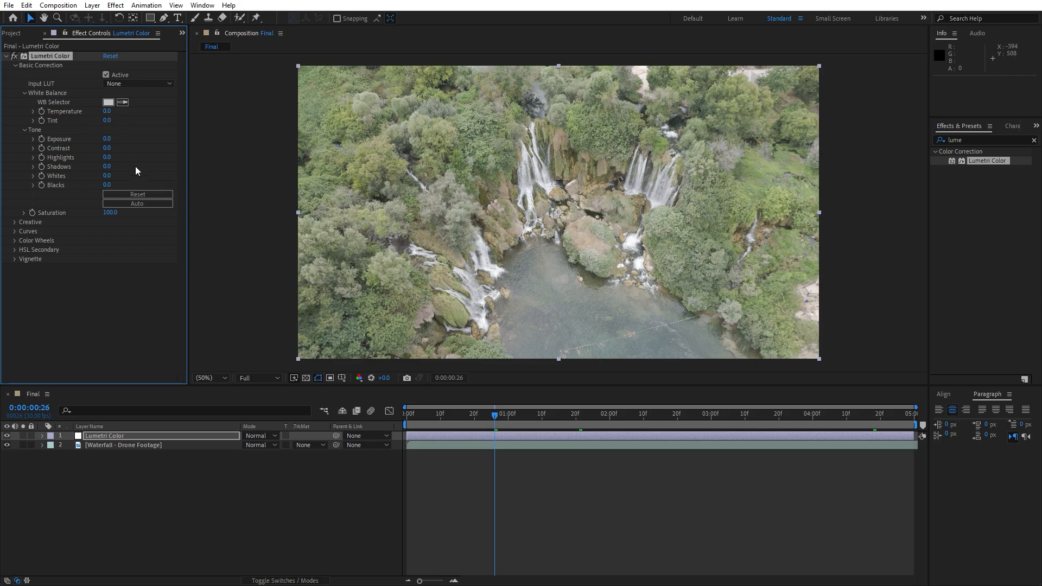
Step: Set the Basic Correction contrast to 10 and the highlights to -50
{"action": "left_click", "coordinate": [111, 149]}
{"action": "type", "text": "10"}
{"action": "key", "text": "Return"}
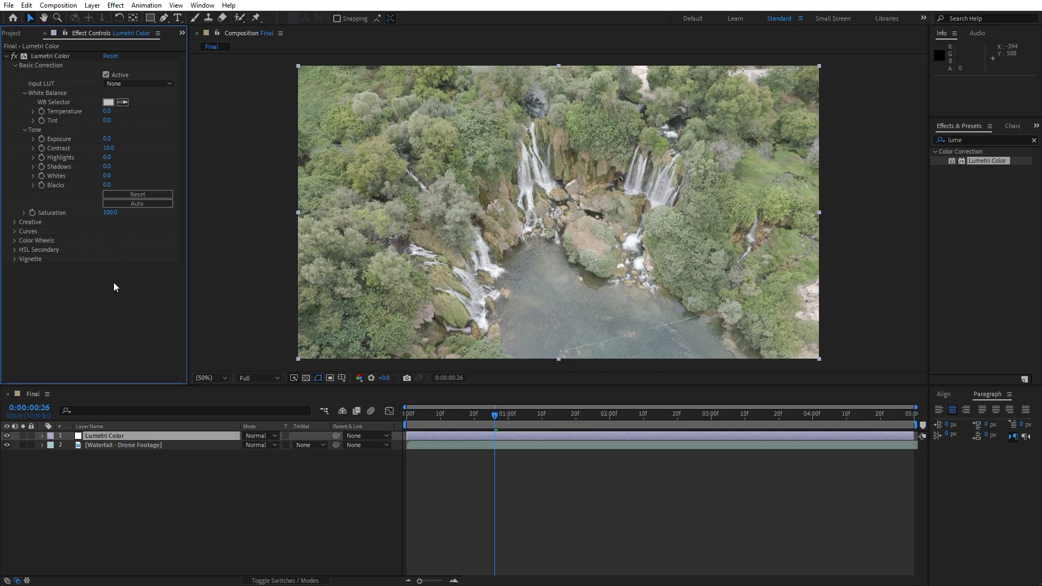
{"action": "left_click", "coordinate": [107, 157]}
{"action": "type", "text": "-50"}
{"action": "key", "text": "Return"}
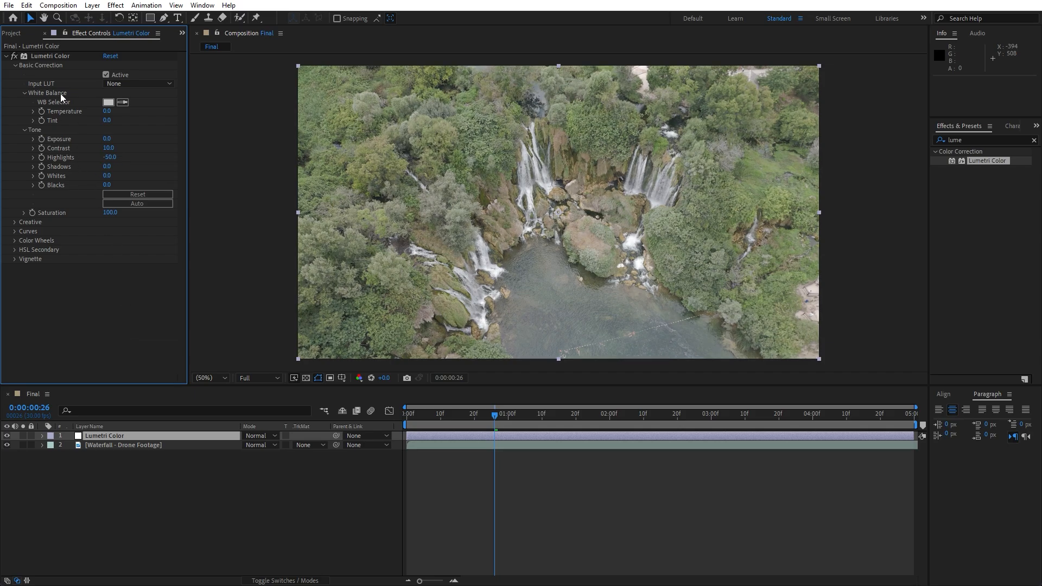
Step: Choose the ALEXA_Default_LogC2Rec709 input LUT and set the Basic Correction saturation to 110
{"action": "left_click", "coordinate": [109, 83]}
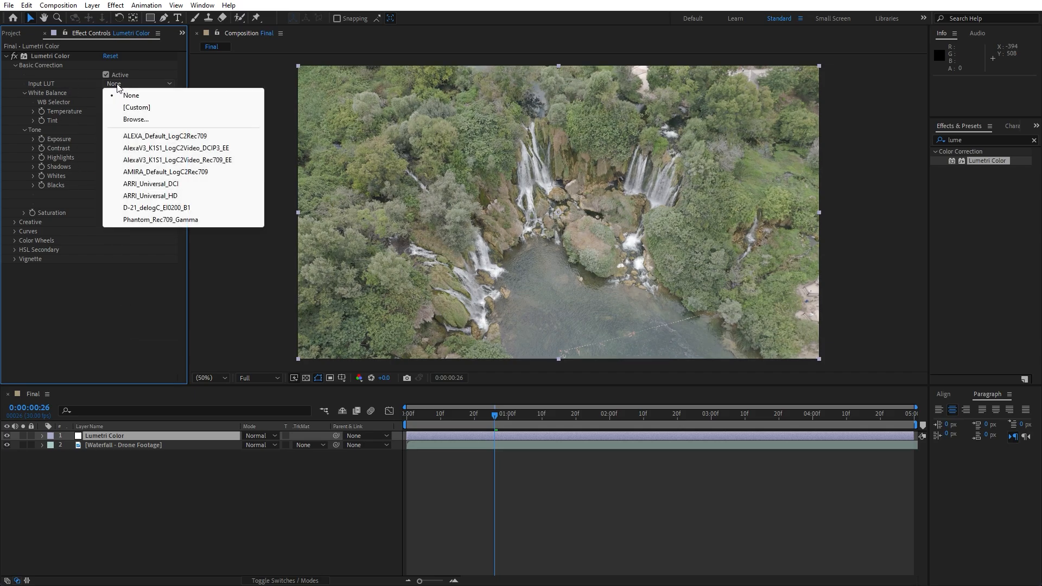
{"action": "left_click", "coordinate": [171, 137]}
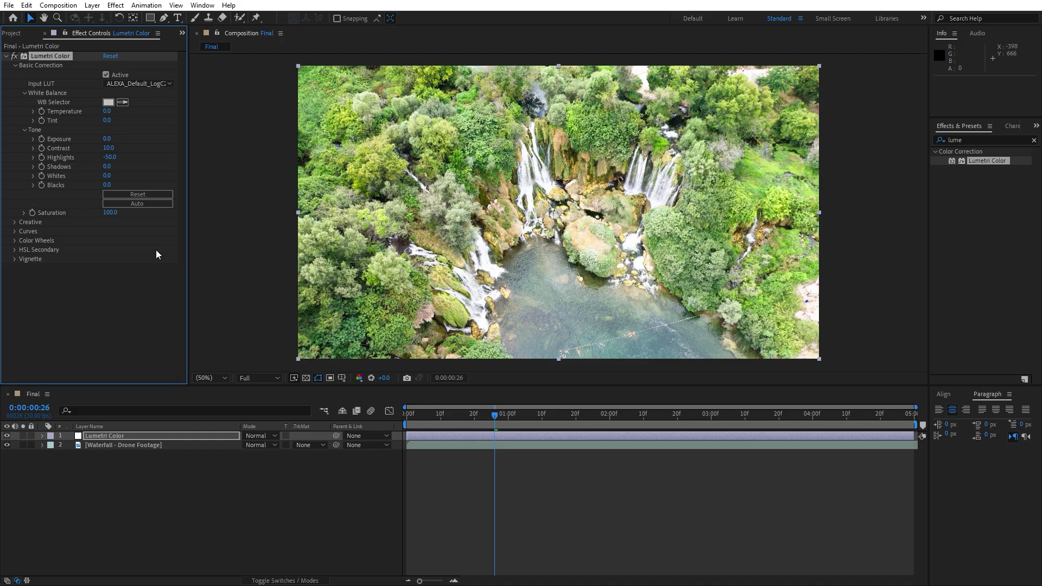
{"action": "left_click", "coordinate": [110, 212]}
{"action": "type", "text": "10"}
{"action": "left_click_drag", "start_coordinate": [116, 214], "coordinate": [71, 225]}
{"action": "type", "text": "110"}
{"action": "left_click", "coordinate": [121, 302]}
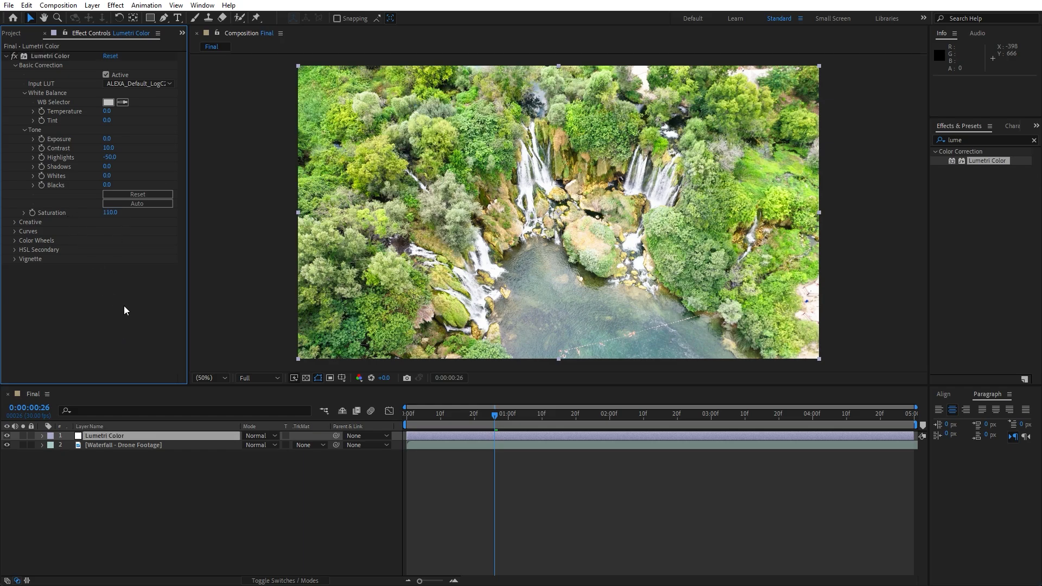
Step: Set the vibrance in the Creative adjustments to 30 and collapse the Creative section
{"action": "left_click", "coordinate": [14, 223]}
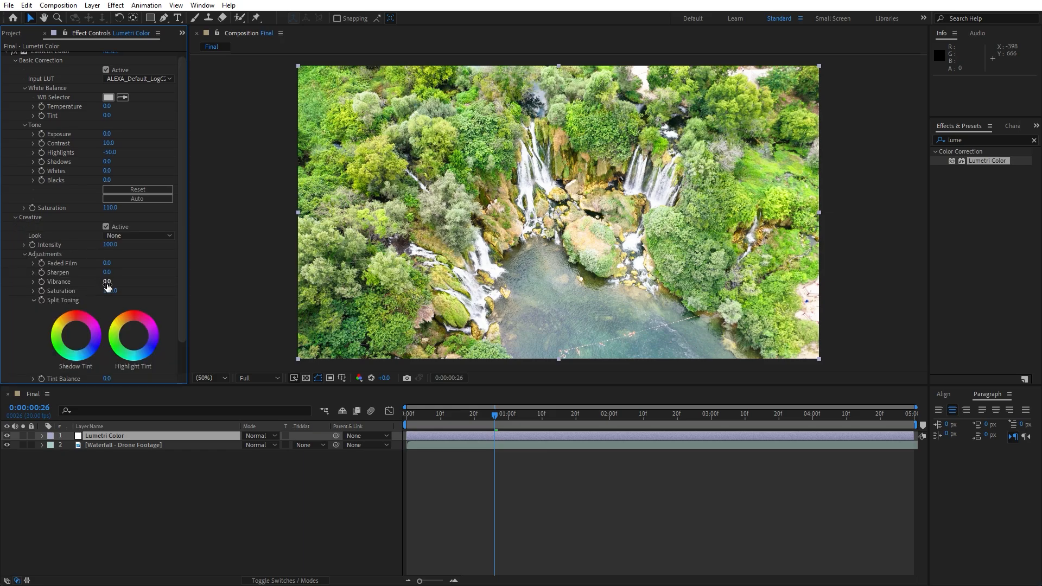
{"action": "left_click_drag", "start_coordinate": [106, 283], "coordinate": [123, 286]}
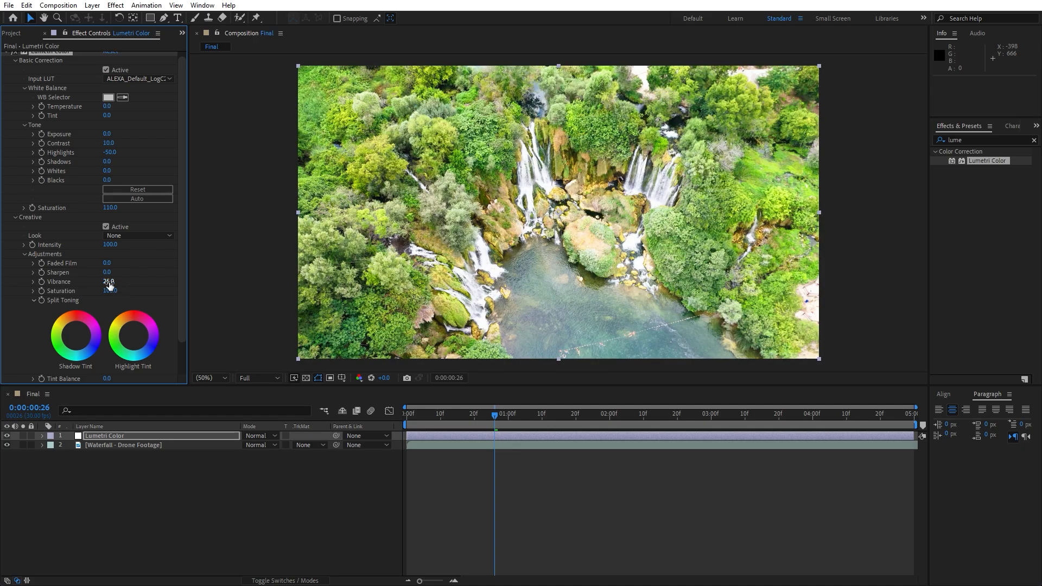
{"action": "left_click", "coordinate": [110, 281]}
{"action": "type", "text": "30"}
{"action": "left_click", "coordinate": [11, 218]}
Step: Shape the white RGB curve into a gentle S-curve by lowering the shadows and raising the highlights
{"action": "left_click", "coordinate": [16, 231]}
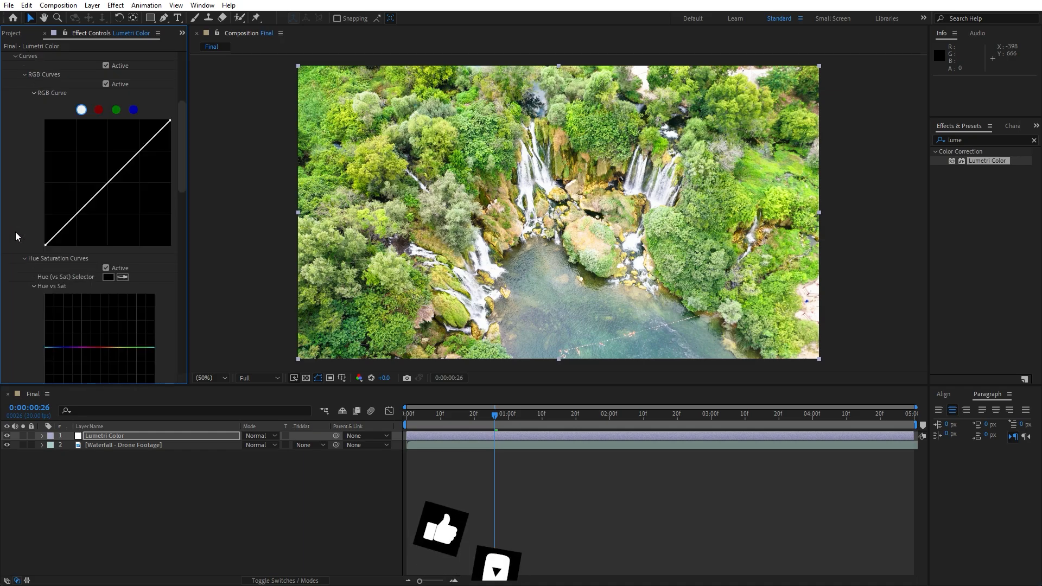
{"action": "left_click", "coordinate": [74, 218]}
{"action": "left_click_drag", "start_coordinate": [73, 217], "coordinate": [75, 220]}
{"action": "left_click_drag", "start_coordinate": [140, 161], "coordinate": [135, 152]}
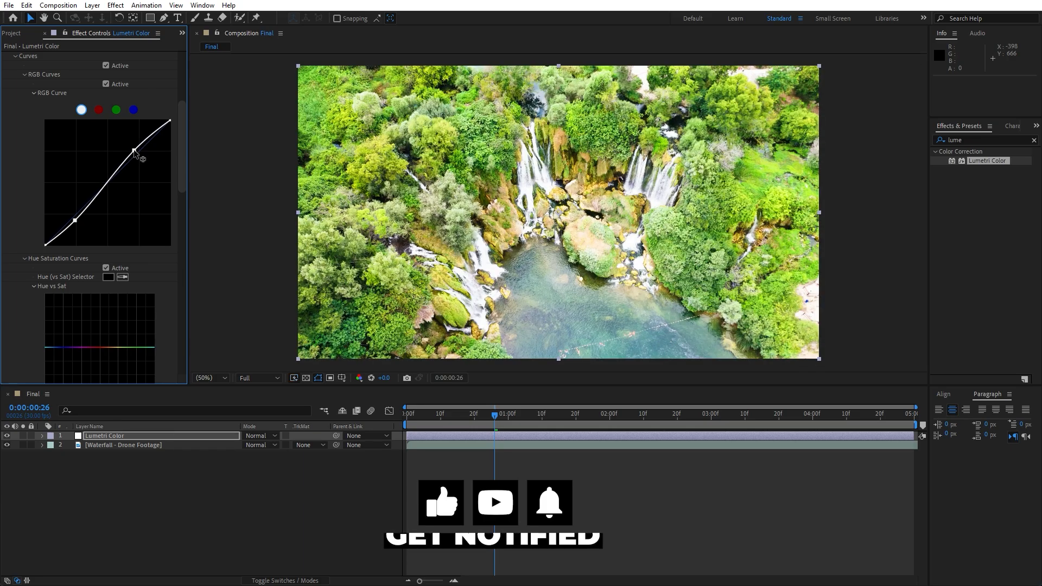
Step: Nudge the highlight ends of the red and green RGB curves and switch to the blue curve
{"action": "left_click", "coordinate": [99, 111]}
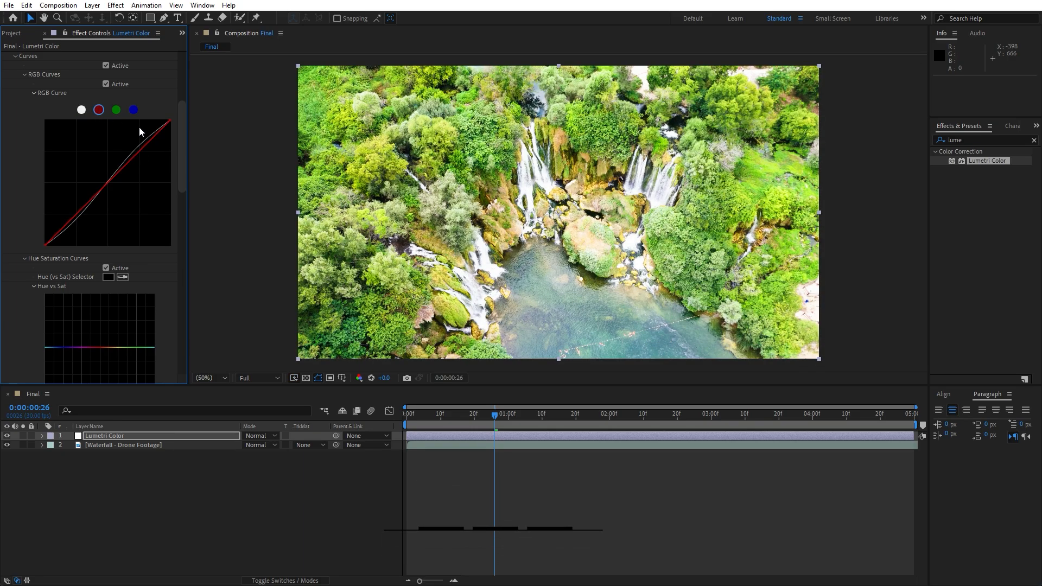
{"action": "left_click_drag", "start_coordinate": [170, 121], "coordinate": [164, 117]}
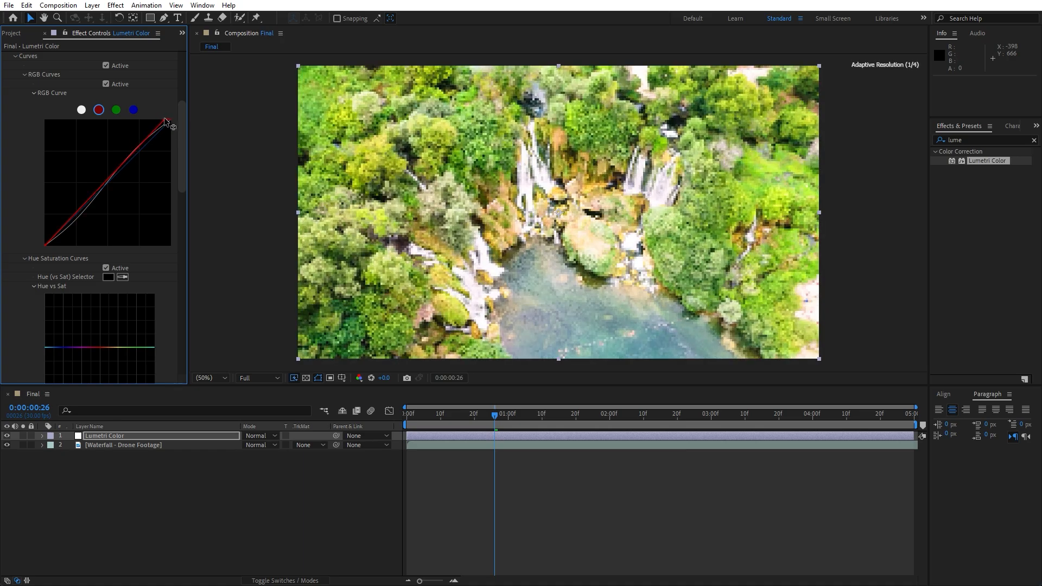
{"action": "left_click", "coordinate": [116, 111]}
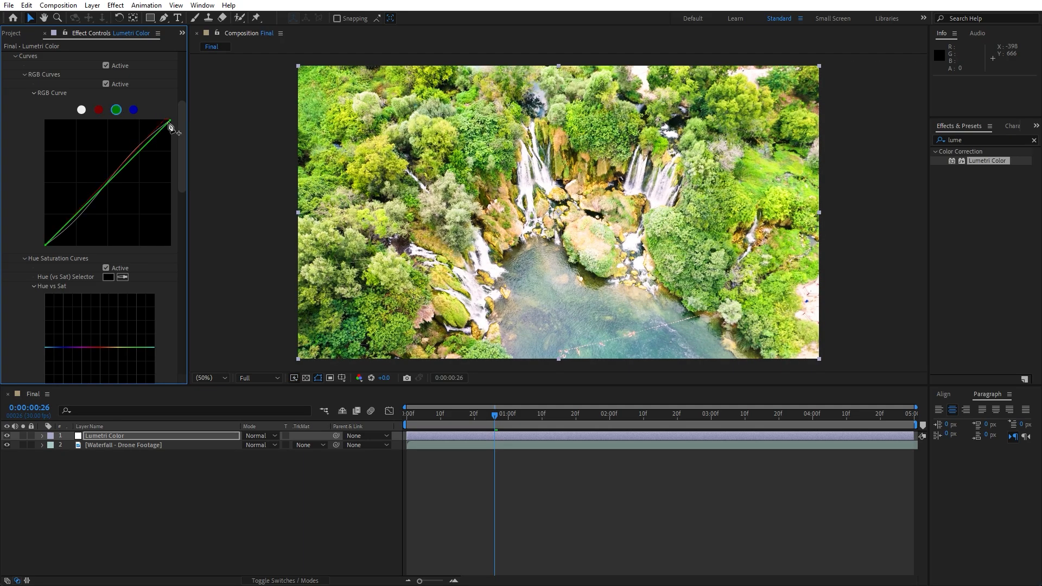
{"action": "mouse_move", "coordinate": [168, 119]}
{"action": "left_mouse_down"}
{"action": "mouse_move", "coordinate": [170, 132]}
{"action": "mouse_move", "coordinate": [177, 123]}
{"action": "left_mouse_up"}
{"action": "left_click", "coordinate": [134, 111]}
Step: Add a point in the greens of the Hue vs Sat curve and raise it slightly
{"action": "scroll", "coordinate": [128, 320], "scroll_direction": "down", "scroll_amount": 3}
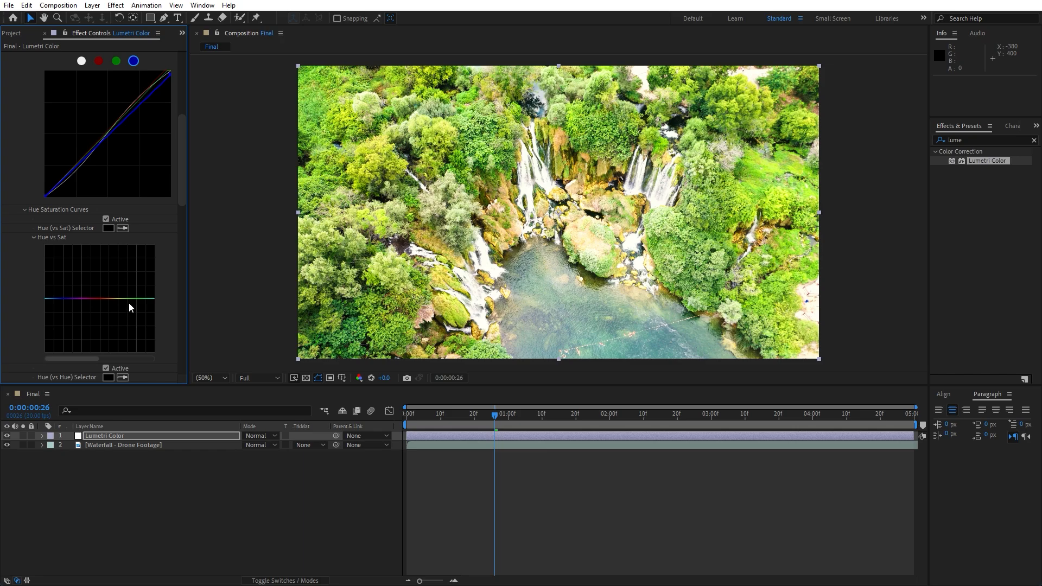
{"action": "left_click", "coordinate": [137, 299]}
{"action": "left_click_drag", "start_coordinate": [136, 299], "coordinate": [136, 296]}
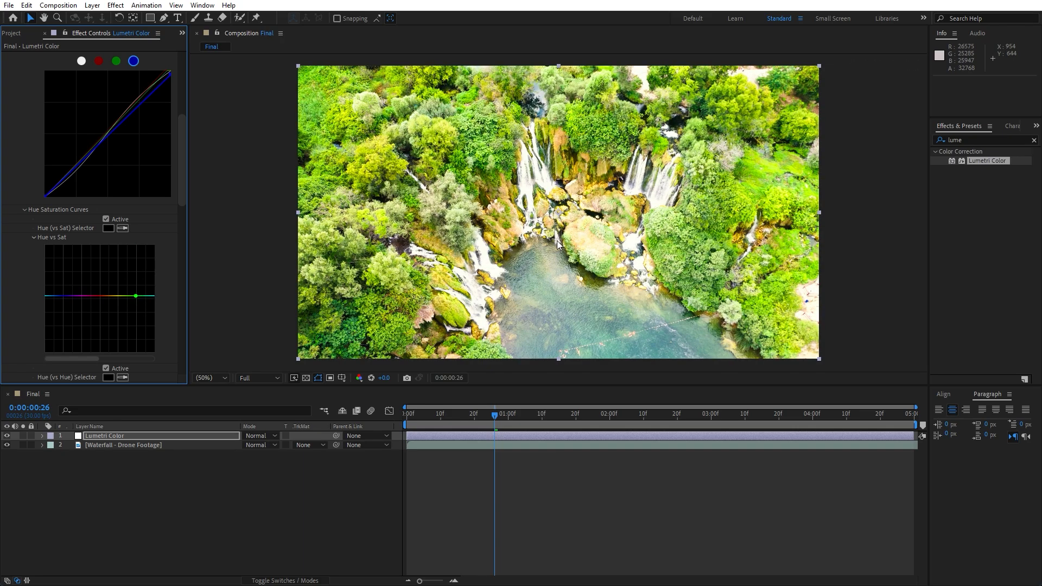
Step: Add a point in the yellow-greens of the Hue vs Luma curve and lower it slightly
{"action": "scroll", "coordinate": [168, 294], "scroll_direction": "down", "scroll_amount": 3}
{"action": "scroll", "coordinate": [168, 288], "scroll_direction": "down", "scroll_amount": 5}
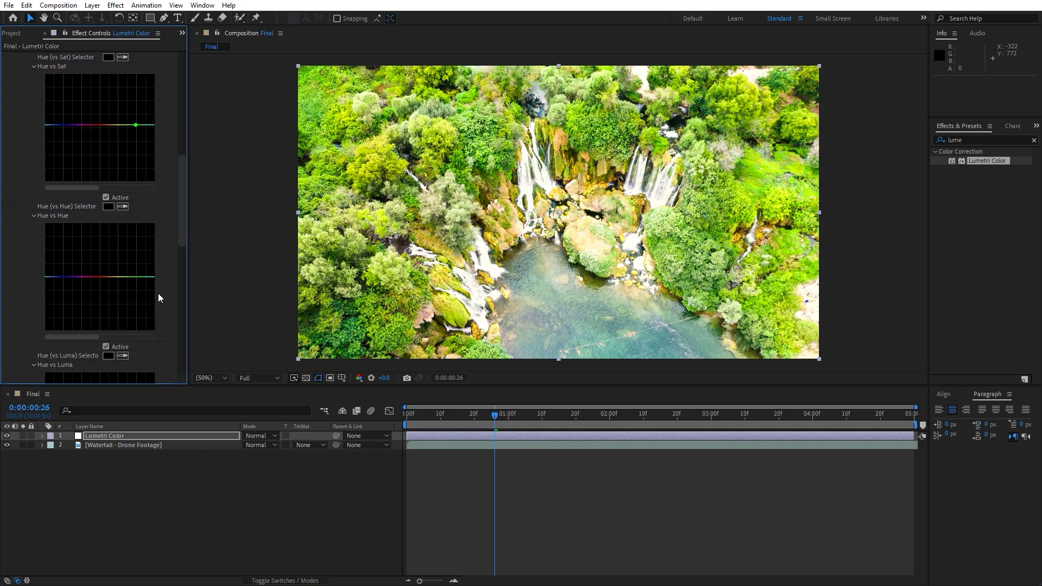
{"action": "scroll", "coordinate": [128, 282], "scroll_direction": "down", "scroll_amount": 5}
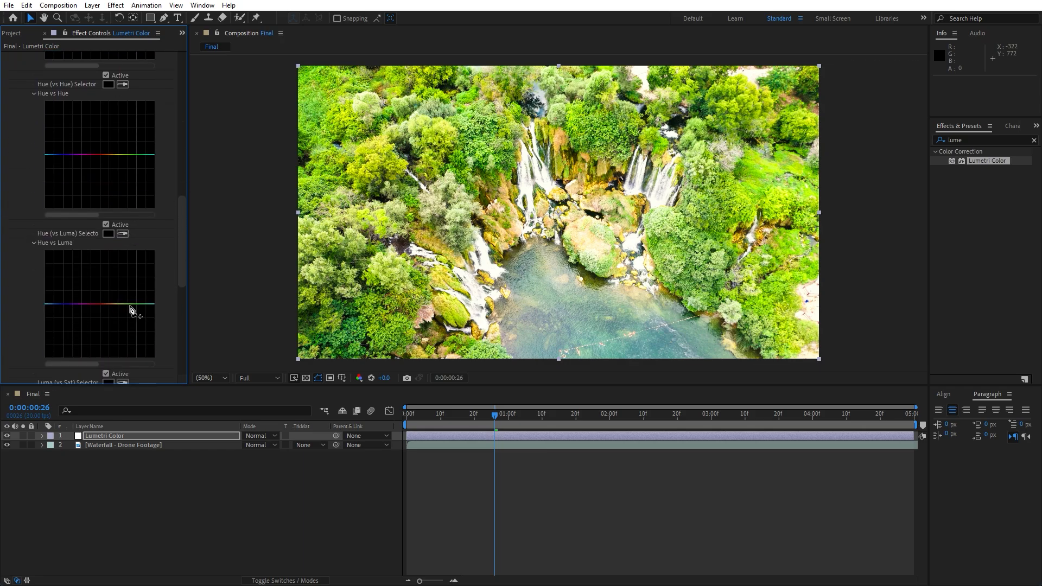
{"action": "left_click_drag", "start_coordinate": [130, 307], "coordinate": [129, 310]}
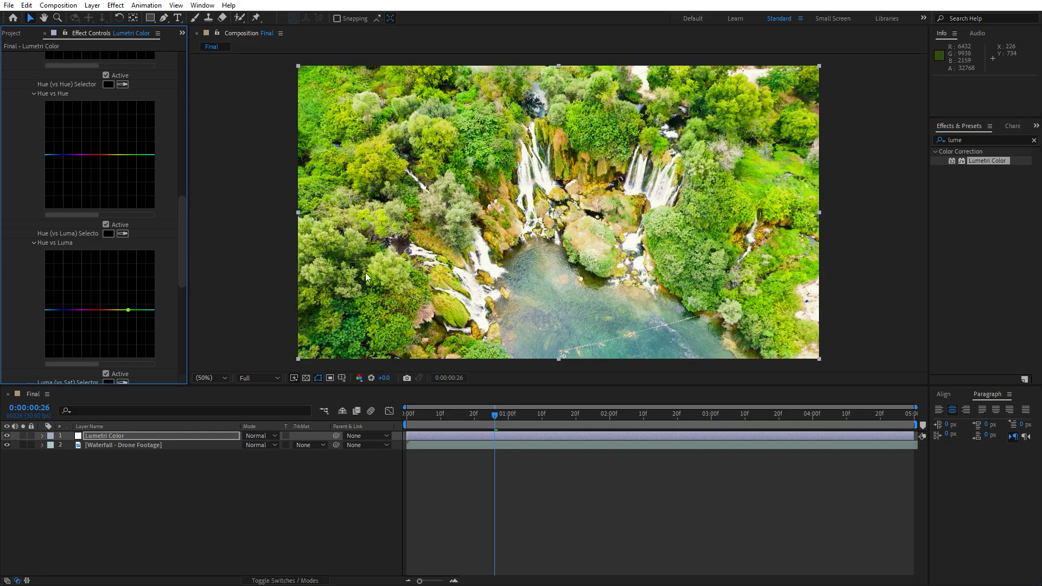
{"action": "scroll", "coordinate": [154, 239], "scroll_direction": "down", "scroll_amount": 12}
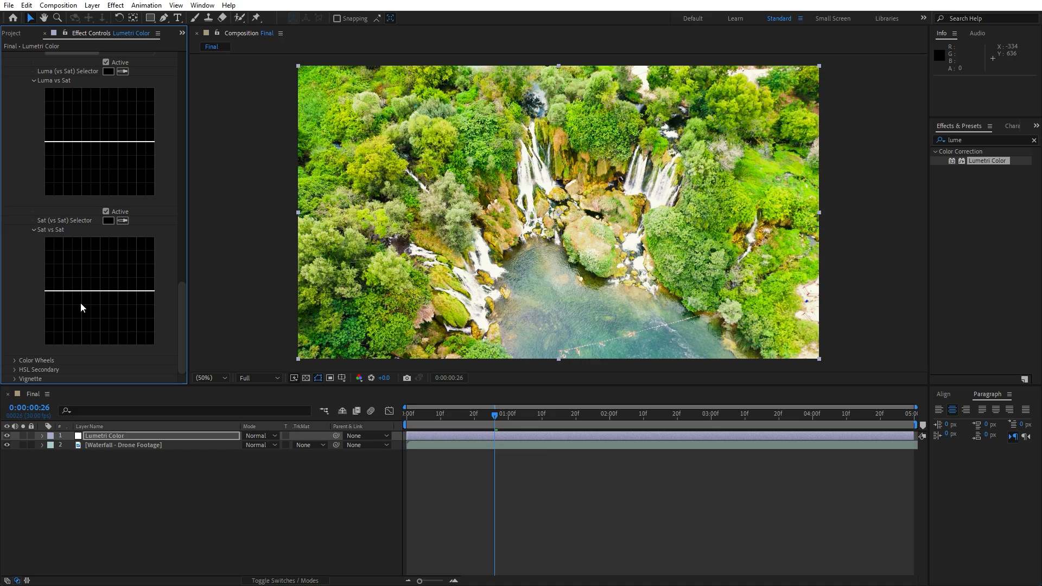
{"action": "scroll", "coordinate": [82, 307], "scroll_direction": "up", "scroll_amount": 2}
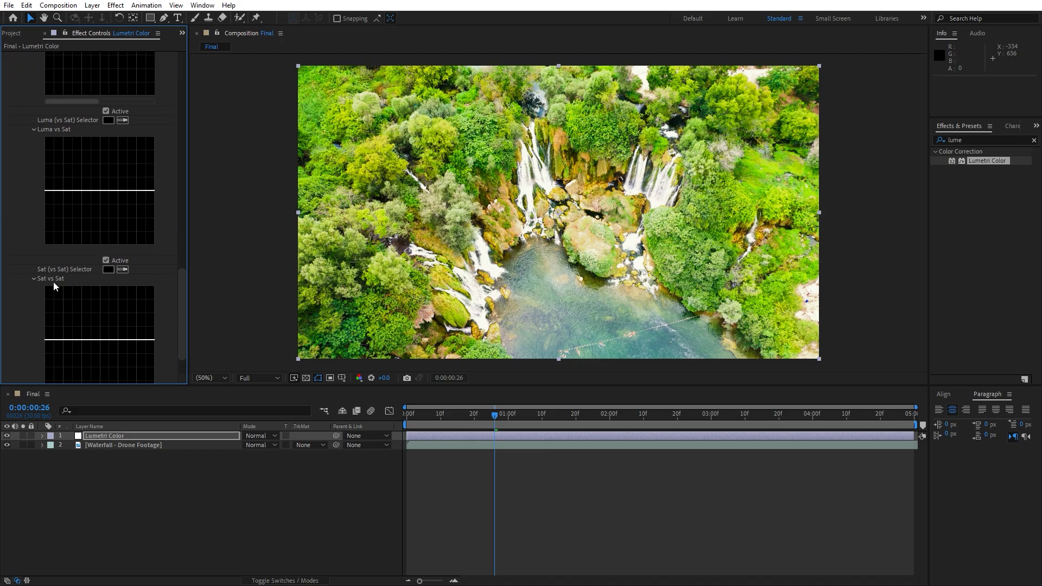
{"action": "scroll", "coordinate": [46, 282], "scroll_direction": "down", "scroll_amount": 2}
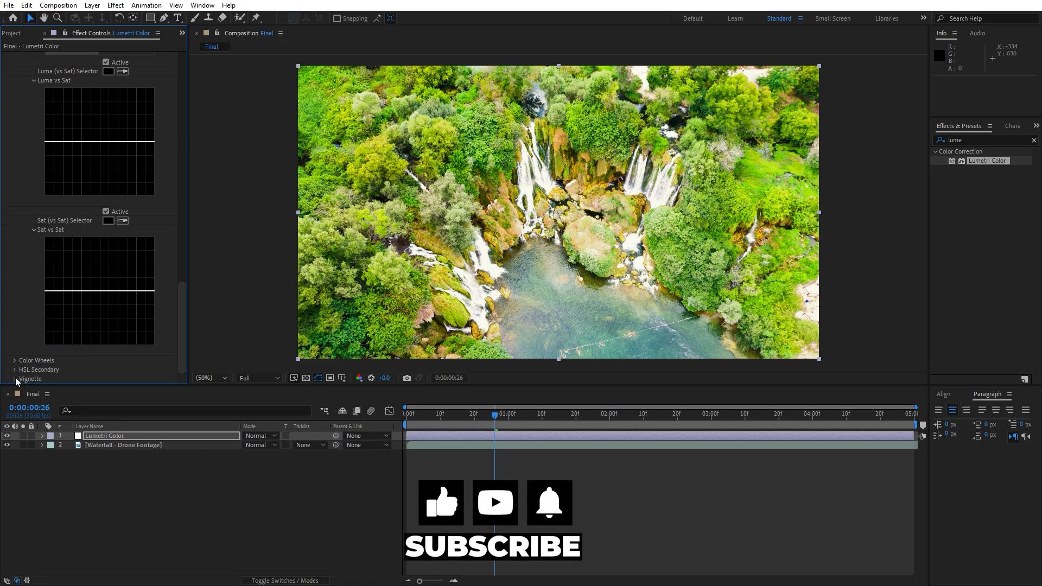
Step: Try the Overlay and Multiply blending modes on the Lumetri Color layer and return it to Normal
{"action": "left_click", "coordinate": [280, 476]}
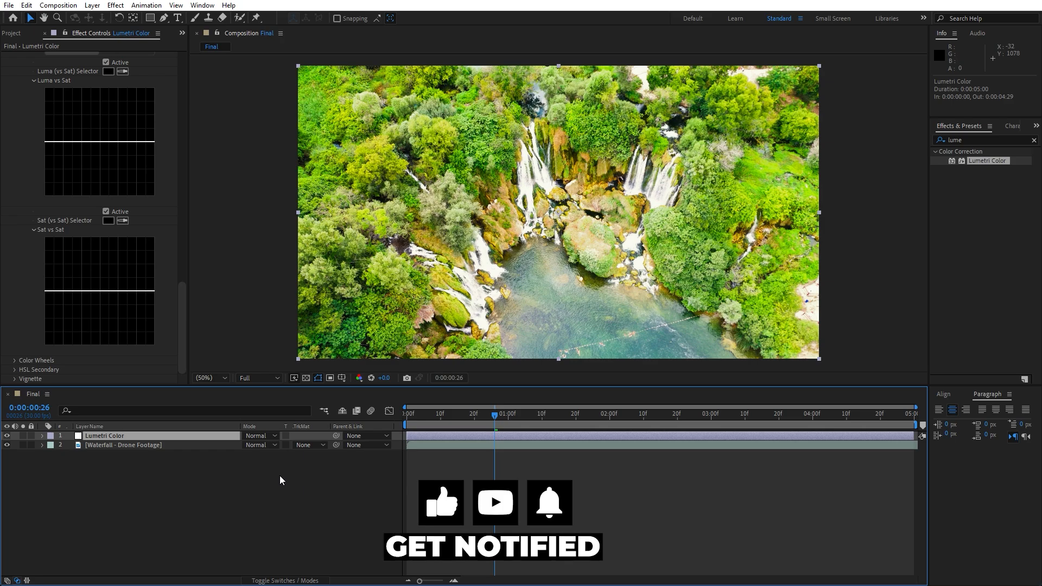
{"action": "left_click", "coordinate": [261, 437]}
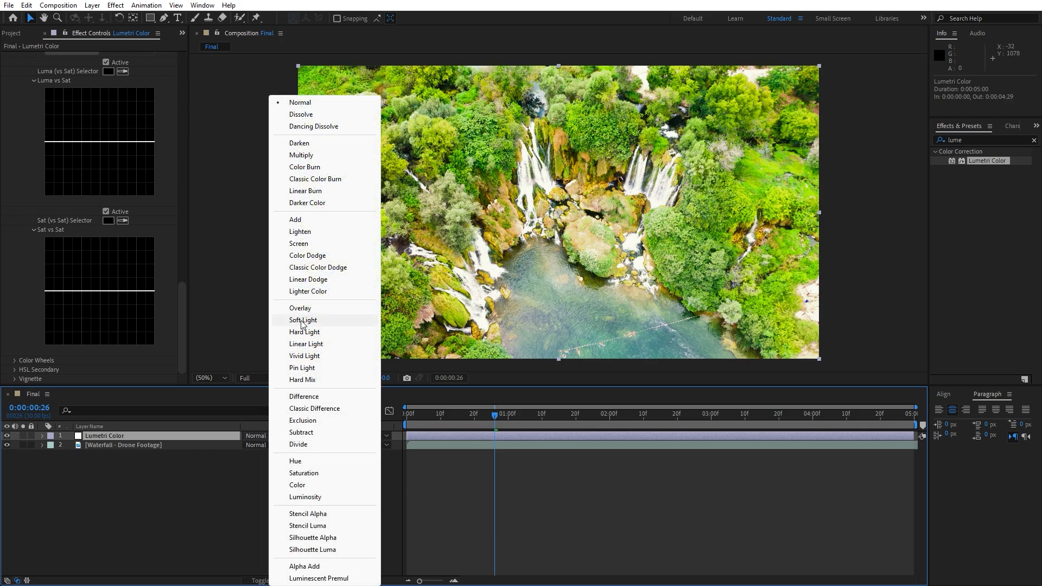
{"action": "left_click", "coordinate": [301, 309]}
{"action": "left_click", "coordinate": [278, 434]}
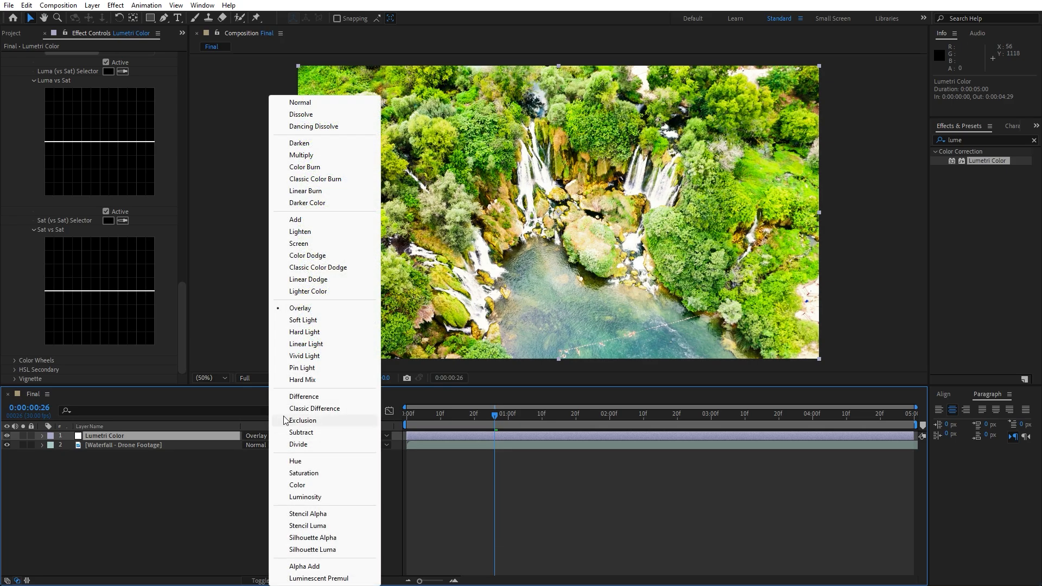
{"action": "left_click", "coordinate": [314, 155]}
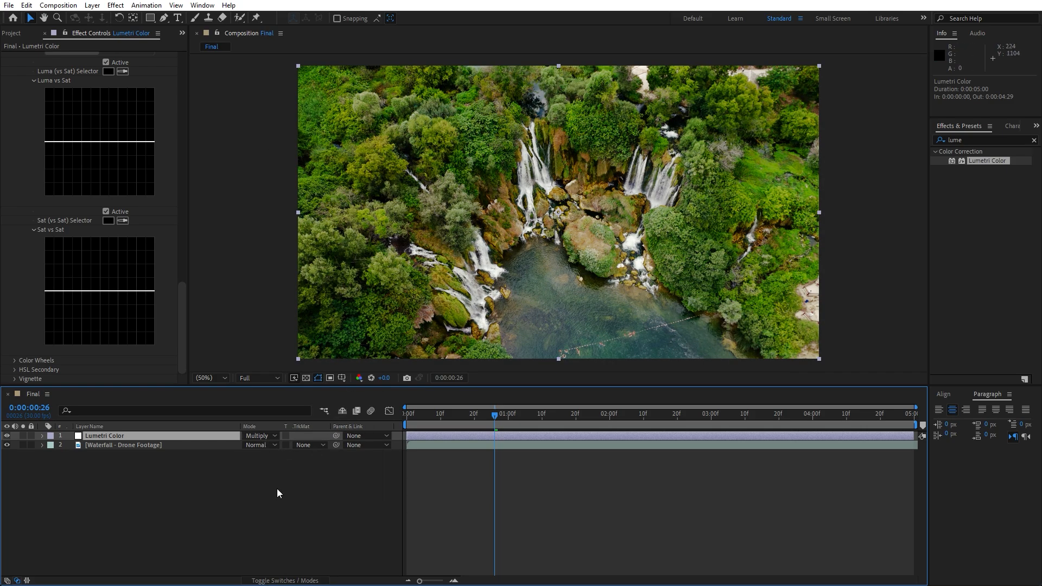
{"action": "left_click", "coordinate": [259, 438]}
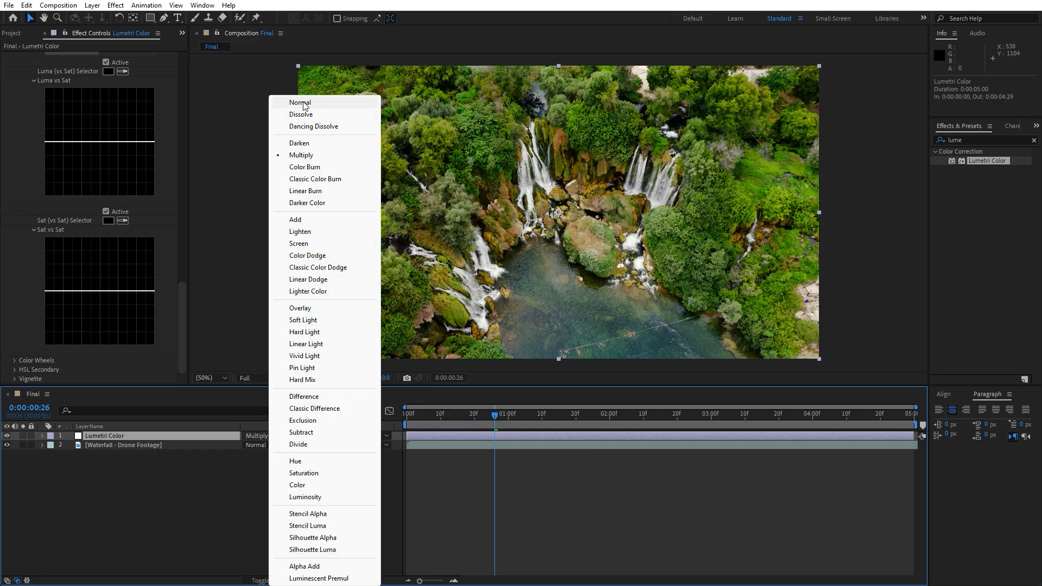
{"action": "left_click", "coordinate": [302, 103]}
Step: Reveal the Lumetri Color layer's opacity, try adjusting it, leave it at 100% and deselect the layer
{"action": "key", "text": "t"}
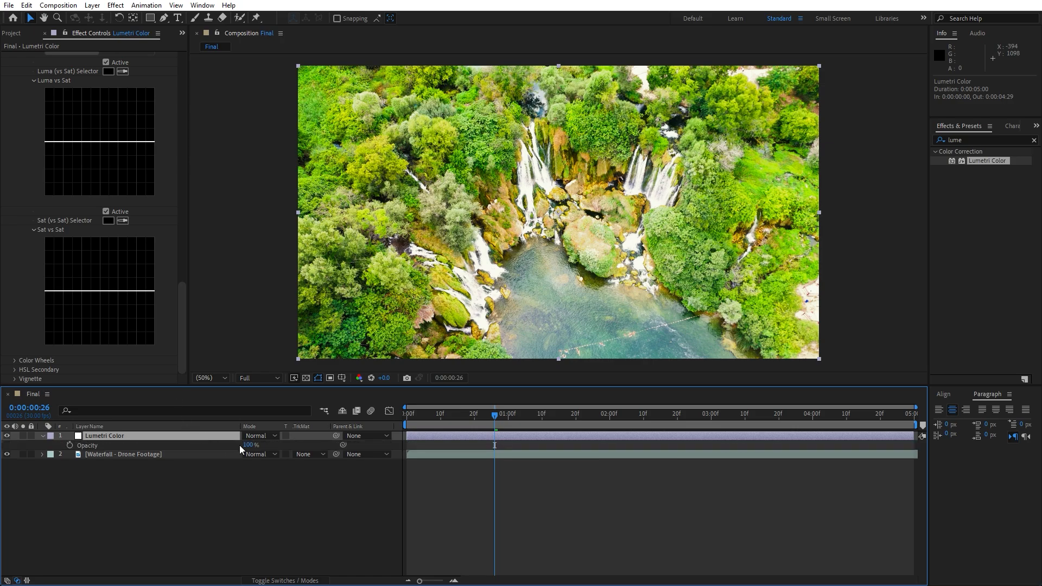
{"action": "mouse_move", "coordinate": [245, 444]}
{"action": "left_mouse_down"}
{"action": "mouse_move", "coordinate": [229, 447]}
{"action": "mouse_move", "coordinate": [258, 447]}
{"action": "left_mouse_up"}
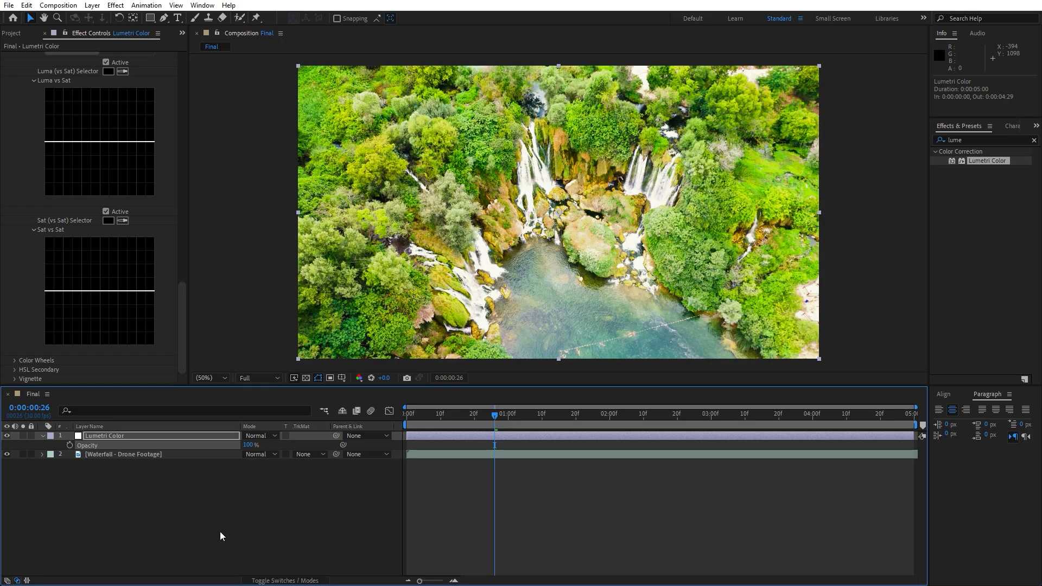
{"action": "left_click", "coordinate": [220, 532]}
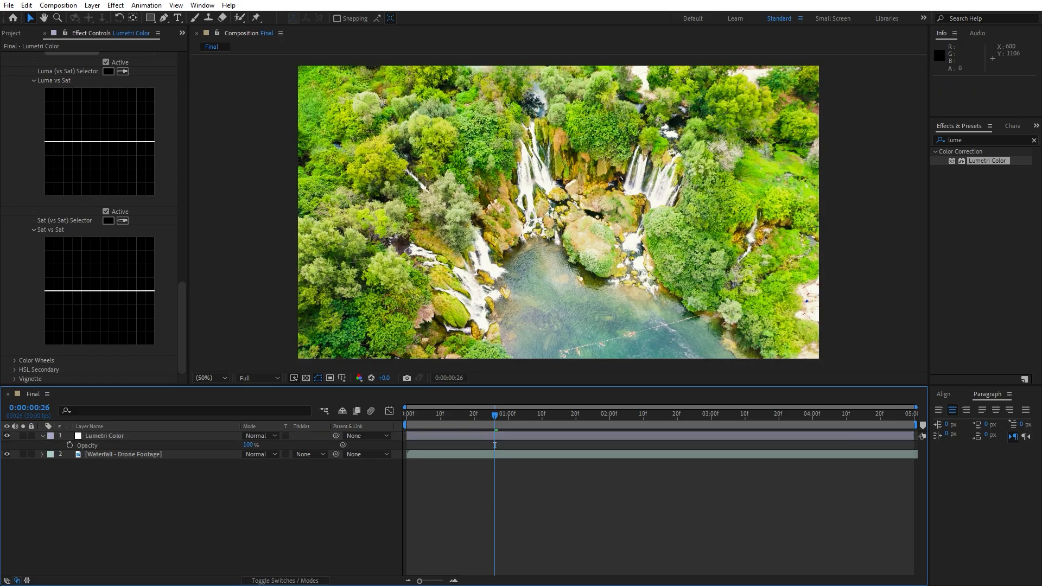
Step: Hide and show the Lumetri Color layer to compare the footage before and after grading
{"action": "left_click", "coordinate": [7, 438]}
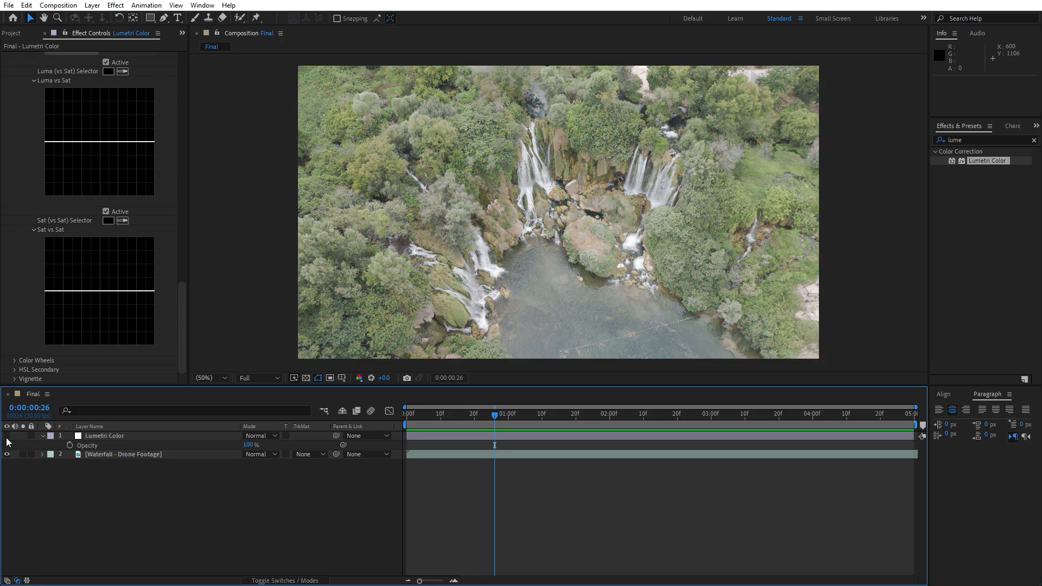
{"action": "left_click", "coordinate": [7, 437]}
Step: Collapse the effect's Basic Correction and Curves sections and the Lumetri Color layer's properties
{"action": "scroll", "coordinate": [132, 264], "scroll_direction": "up", "scroll_amount": 10}
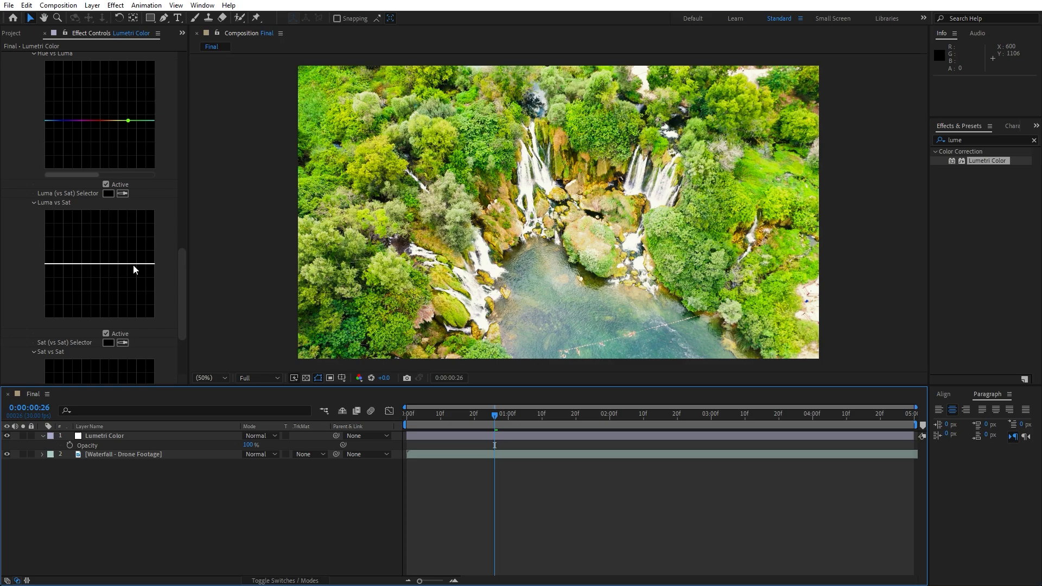
{"action": "left_click_drag", "start_coordinate": [181, 220], "coordinate": [180, 93]}
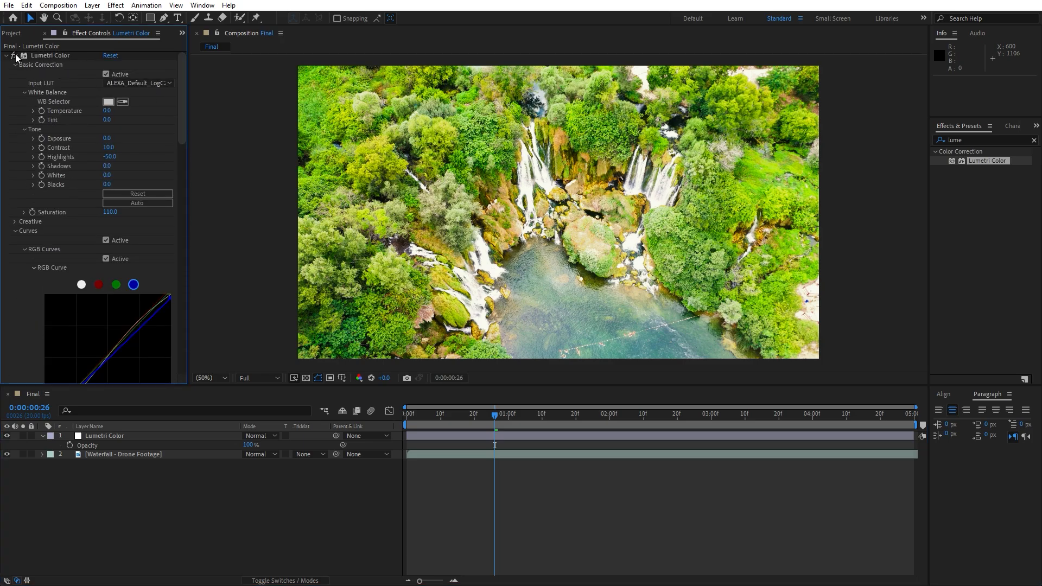
{"action": "left_click", "coordinate": [14, 65]}
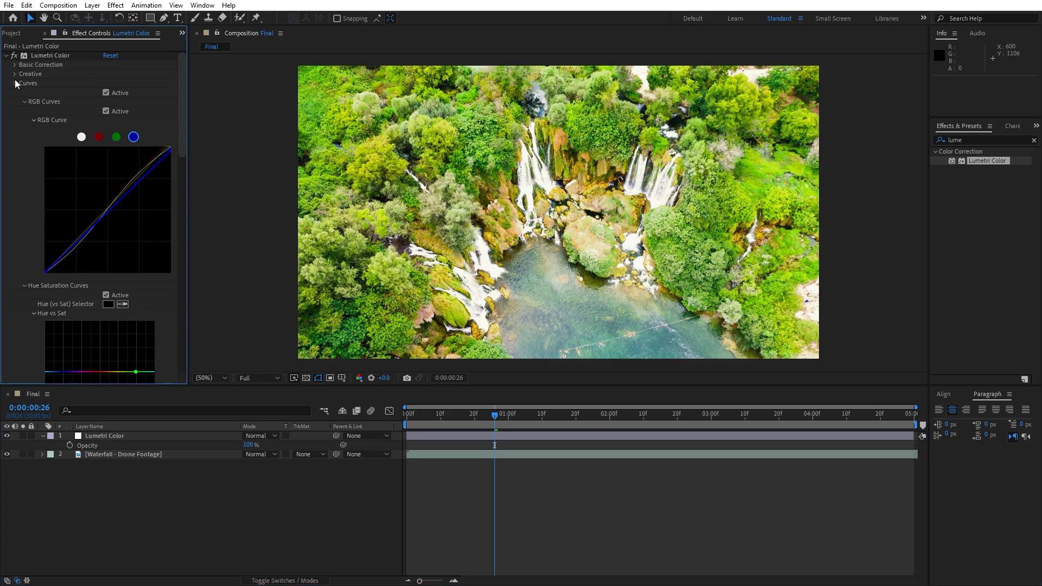
{"action": "left_click", "coordinate": [14, 84]}
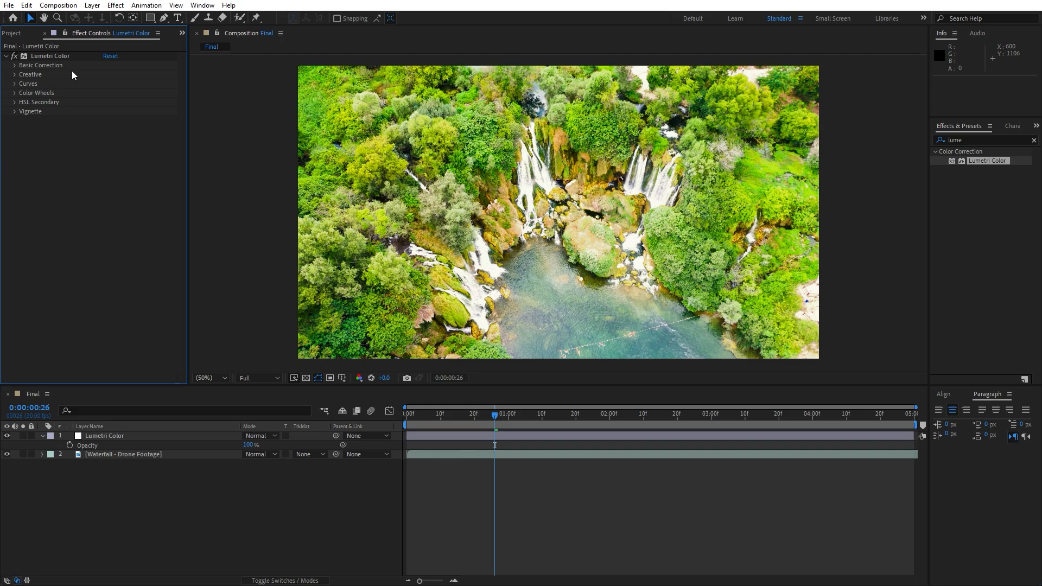
{"action": "left_click", "coordinate": [44, 437]}
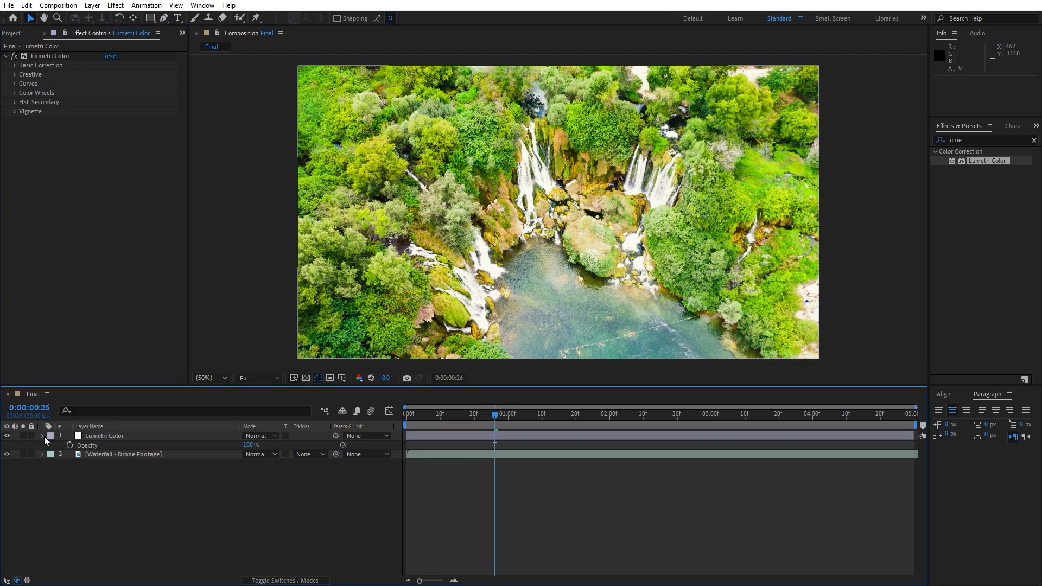
Step: Move the current time to 0:00:02:00 to check the grade further along the footage
{"action": "left_click", "coordinate": [611, 415]}
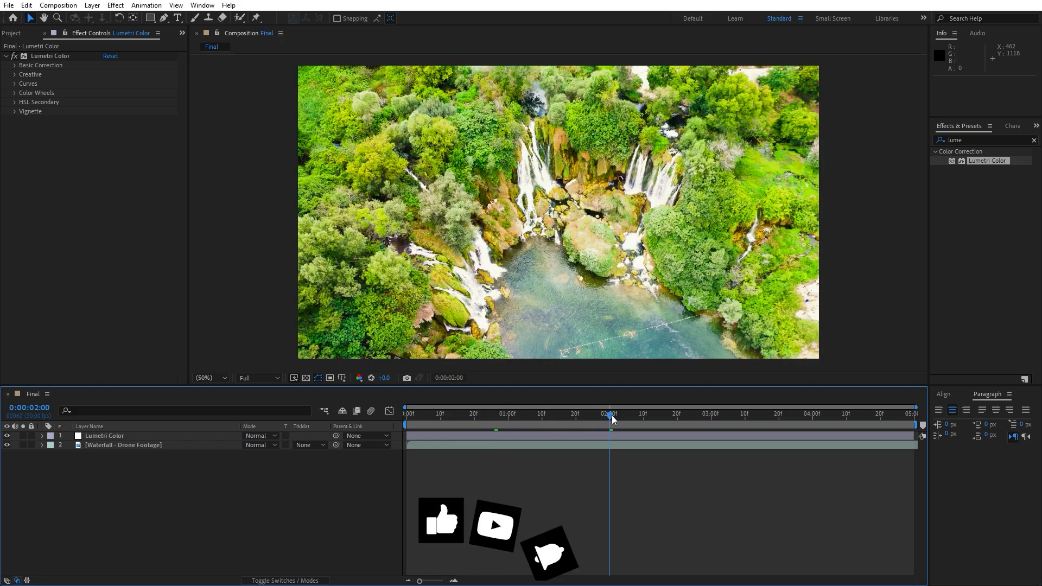